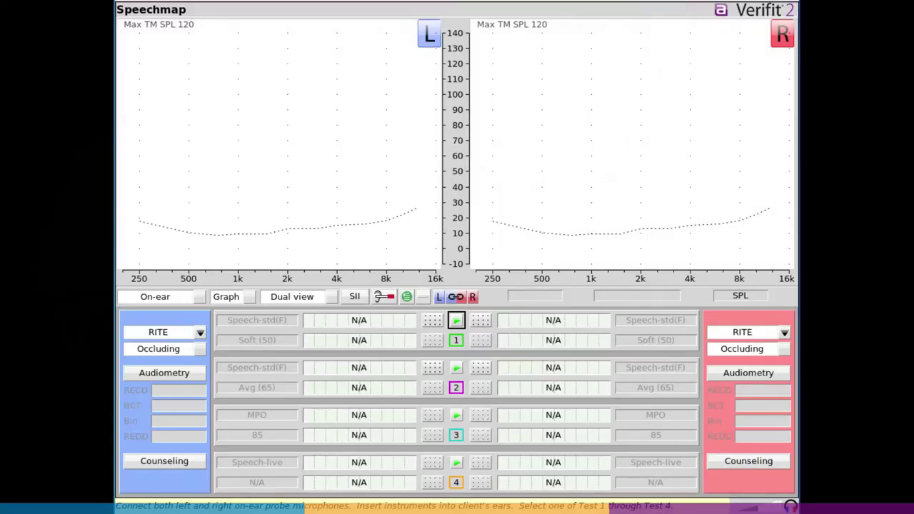
- Switch the Verifit 2 network connection to Wireless and scan, finding dlink-8A58 at 100% signal
key(Escape)
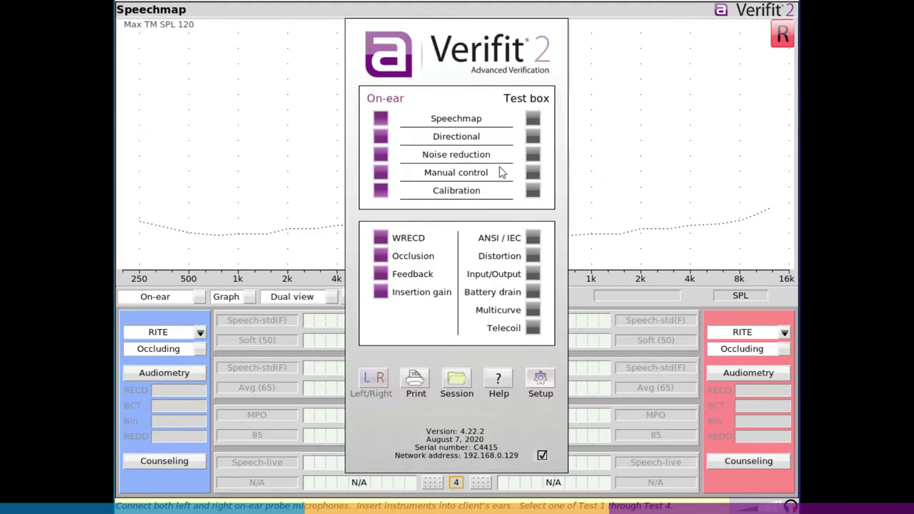
click(541, 390)
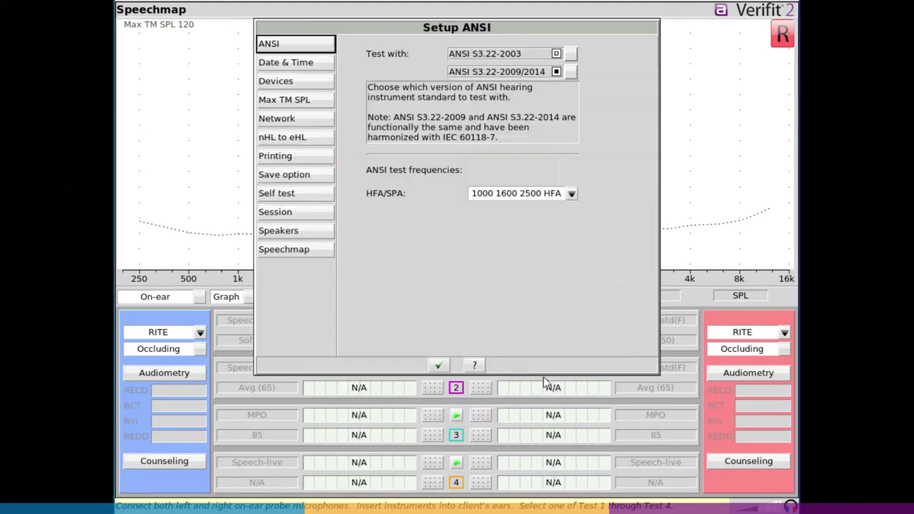
click(294, 123)
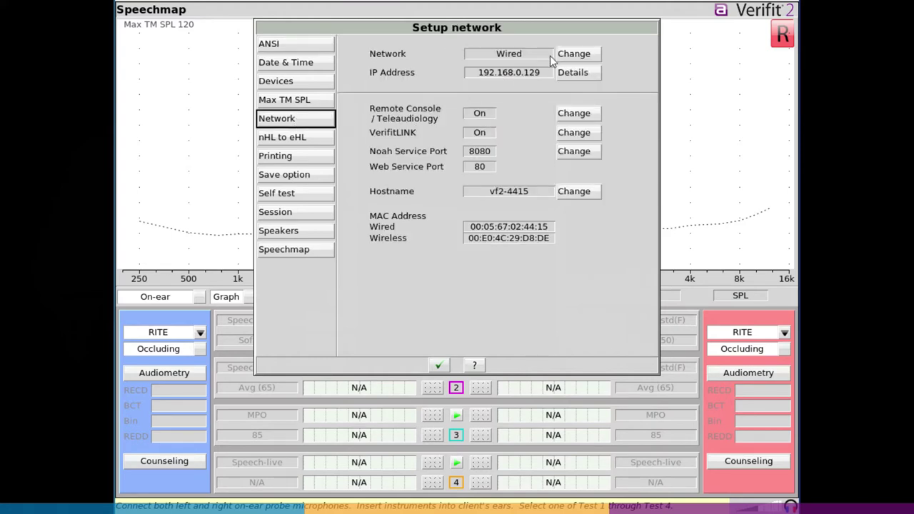
click(569, 53)
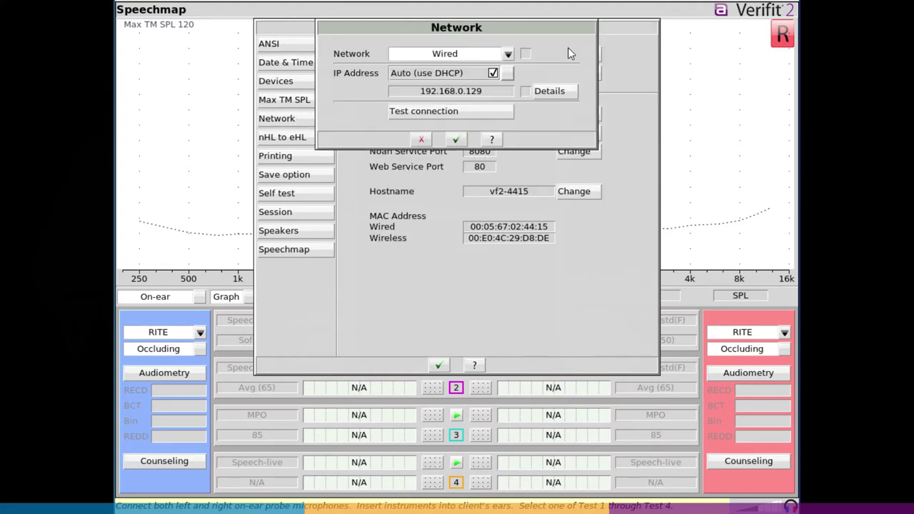
click(508, 54)
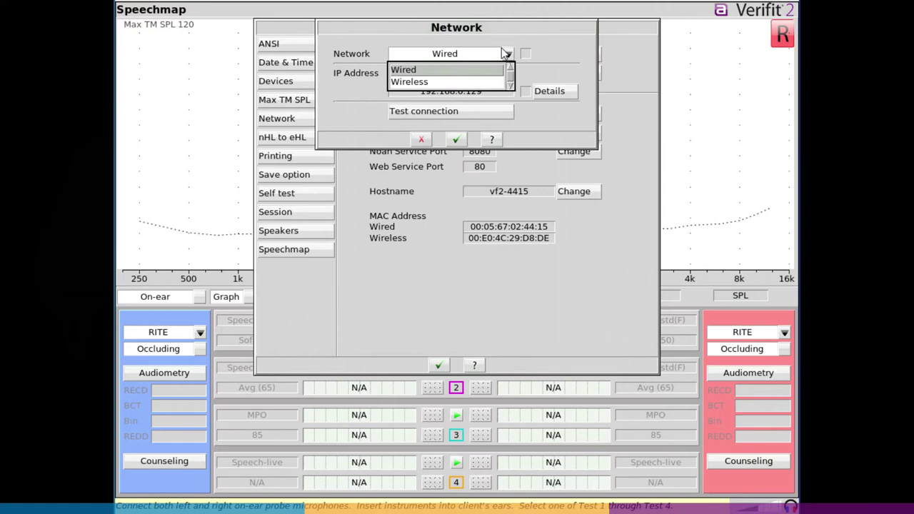
click(458, 83)
click(552, 74)
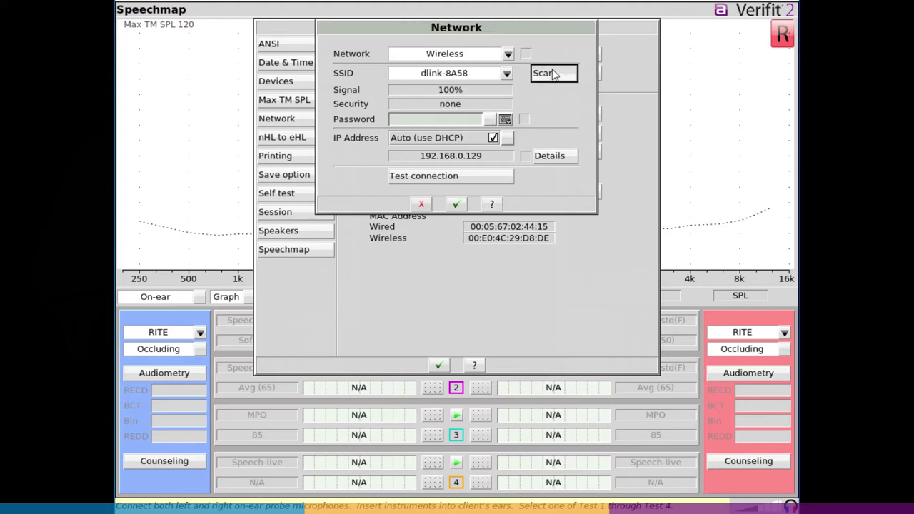
click(506, 76)
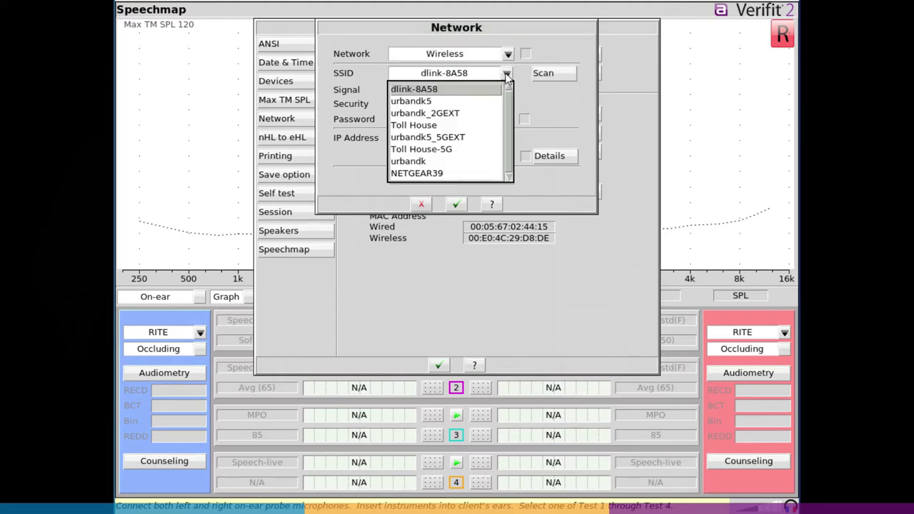
- Keep dlink-8A58 as the network and enter its Wi-Fi password on the on-screen keyboard
click(436, 93)
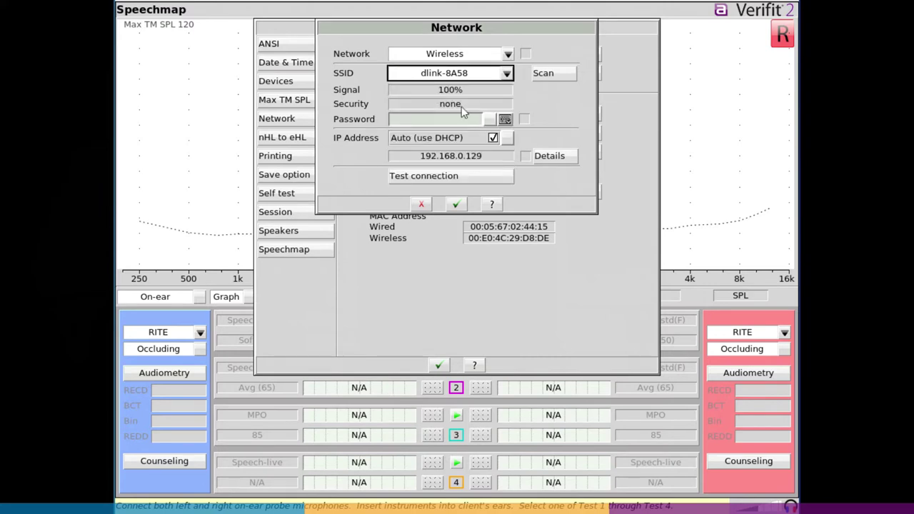
click(506, 120)
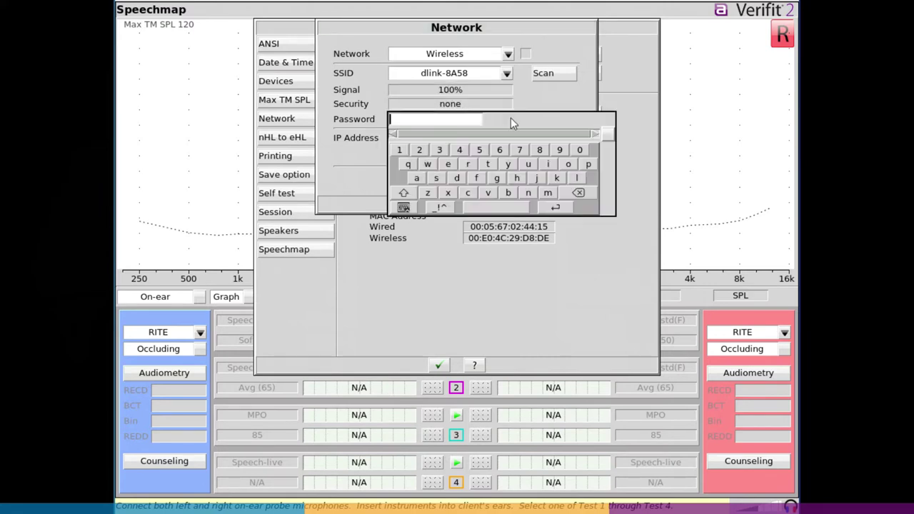
click(399, 149)
click(399, 149)
click(420, 149)
click(419, 149)
click(439, 149)
click(439, 149)
click(459, 149)
click(459, 149)
click(477, 148)
click(477, 149)
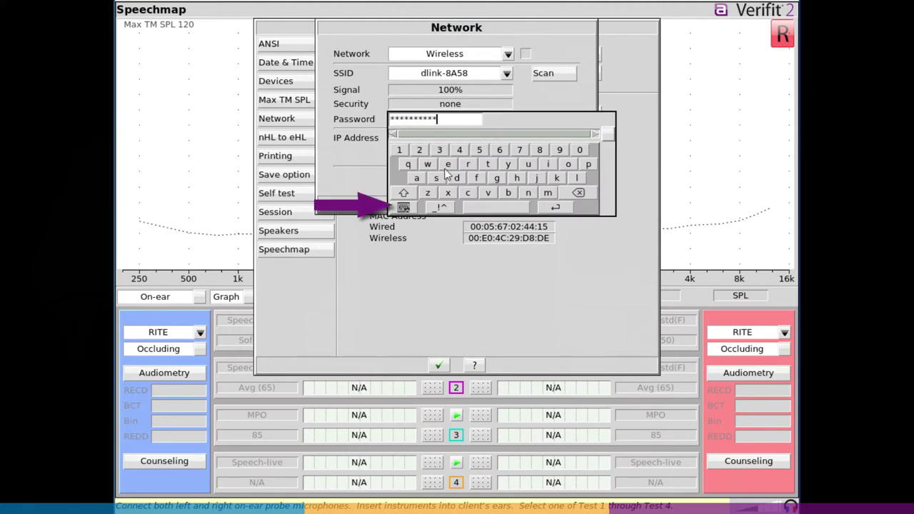
- Test the wireless connection, obtaining DHCP address 192.168.0.100, and confirm the settings
click(404, 207)
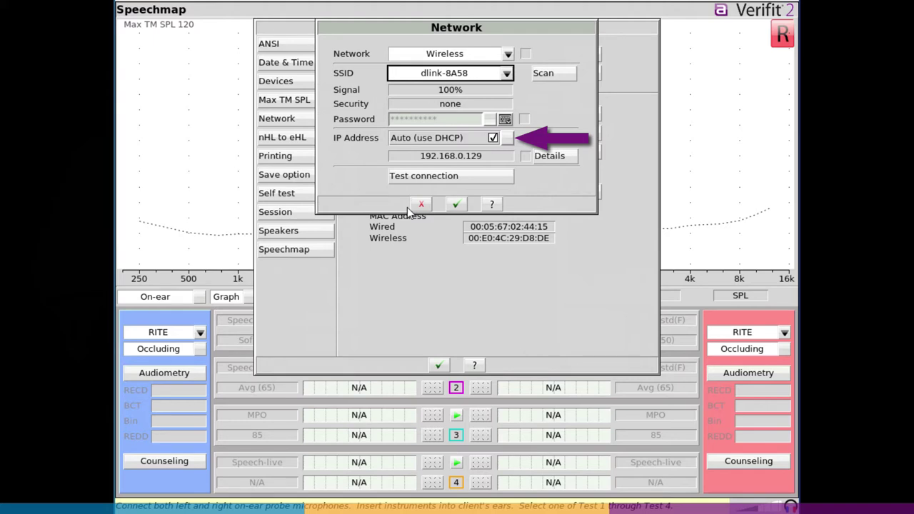
click(468, 179)
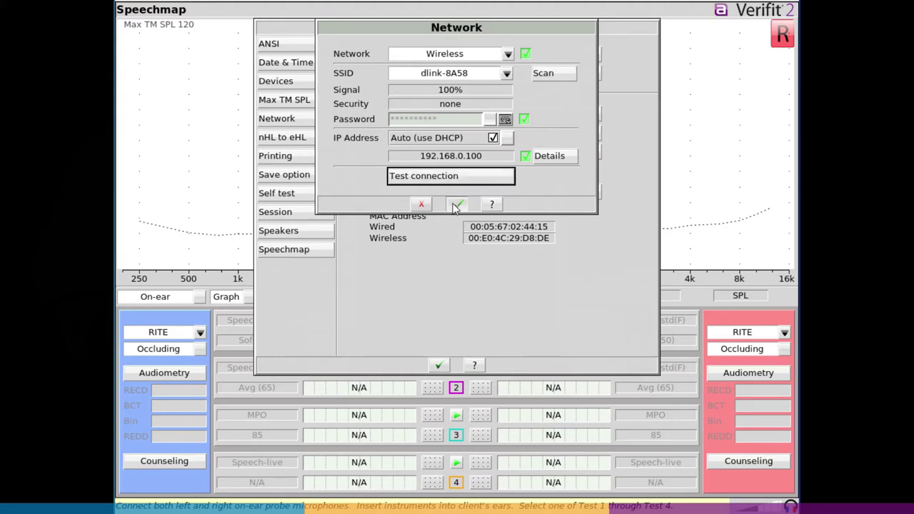
click(456, 205)
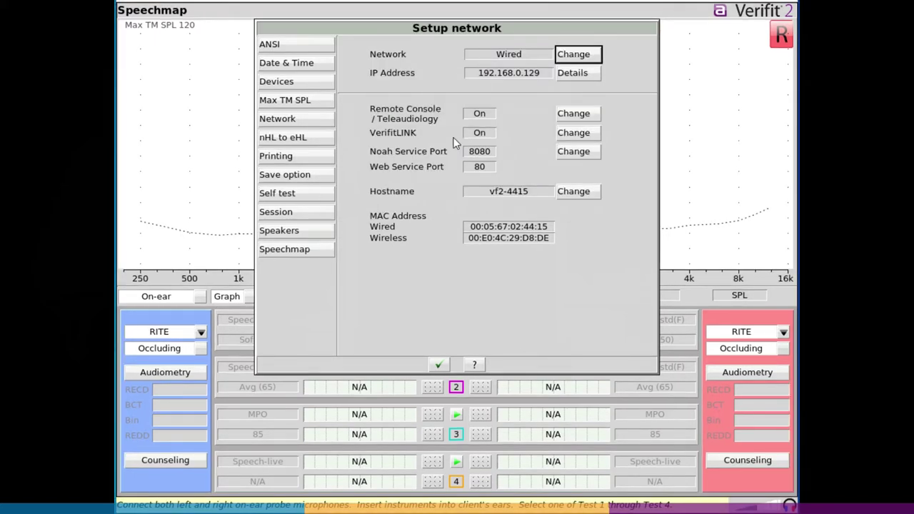
- Save the network settings, return to Speechmap, and bring up the main menu
click(437, 364)
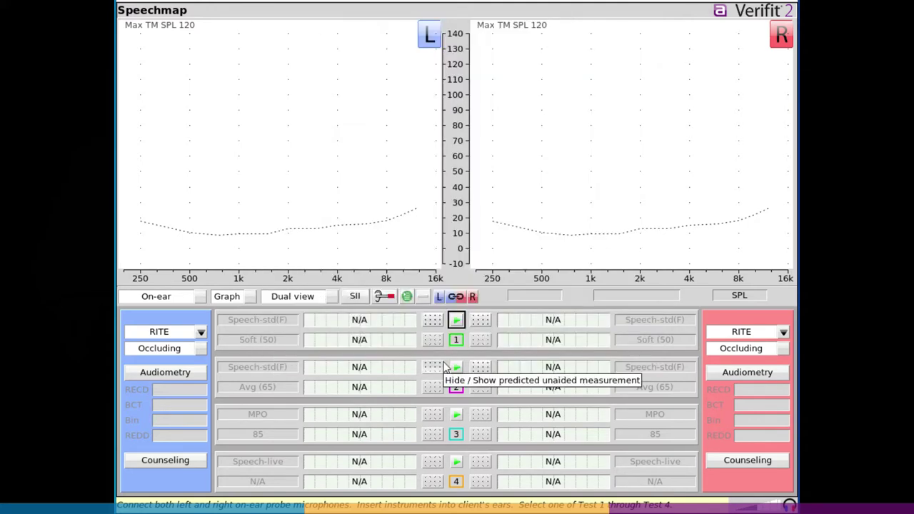
key(Escape)
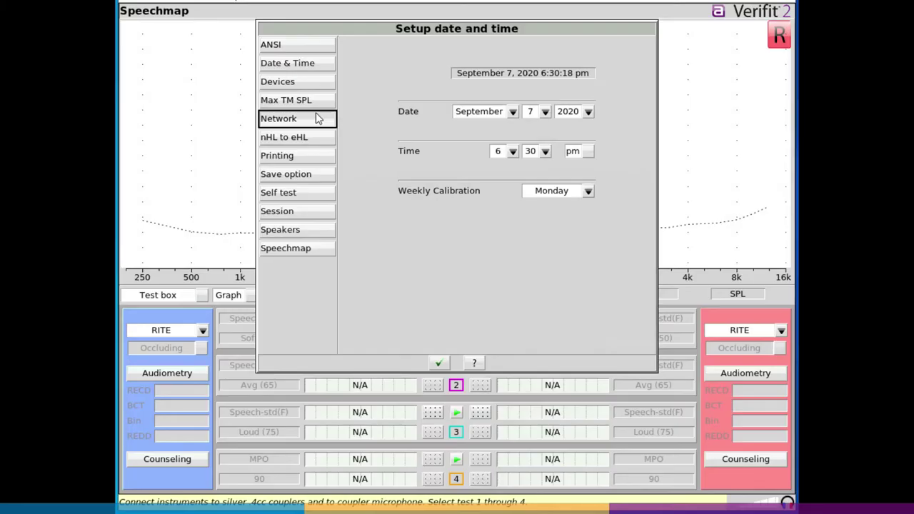
- Show the network setup page, confirming Wireless at IP address 192.168.0.118
click(320, 118)
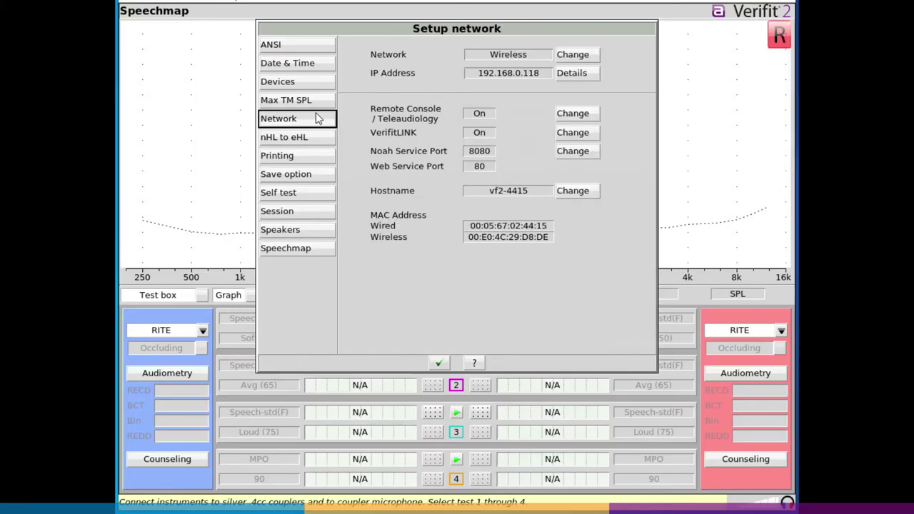
- Switch the connection back to Wired, test it, and enter 192.168.1.1 in Chrome's address bar
click(571, 58)
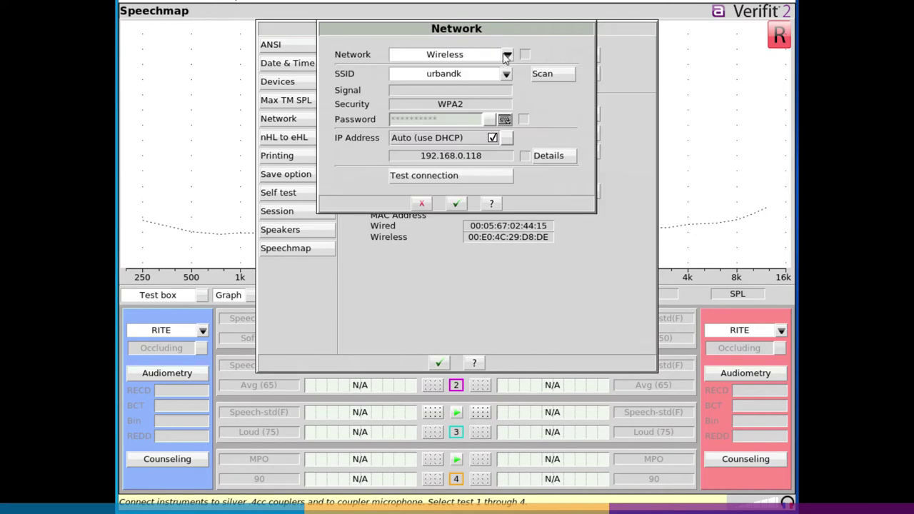
click(507, 55)
click(434, 71)
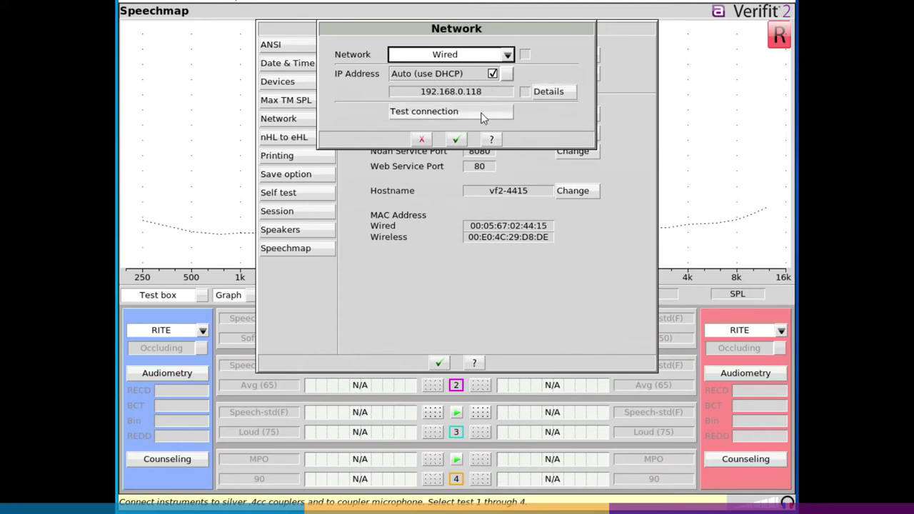
click(480, 112)
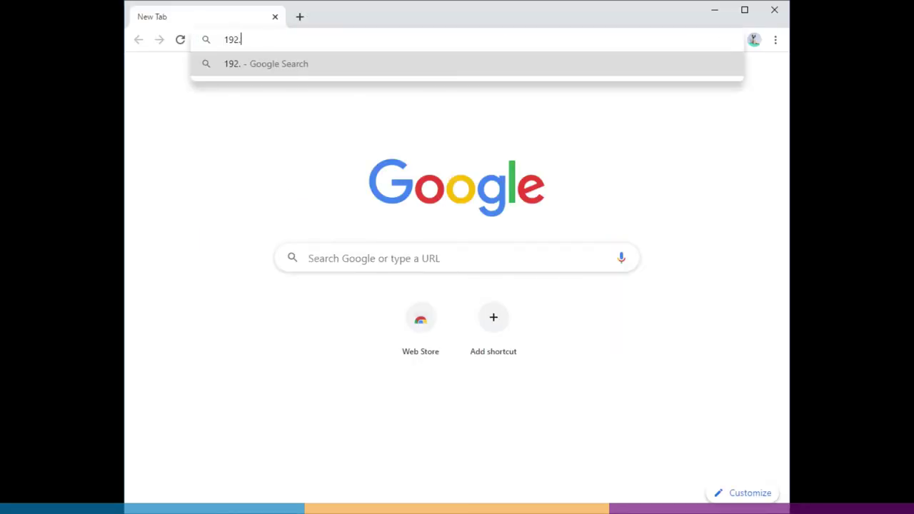
text(.1.1)
- Sign into the router admin at 192.168.1.1 with the router credentials and open its DHCP page
key(Return)
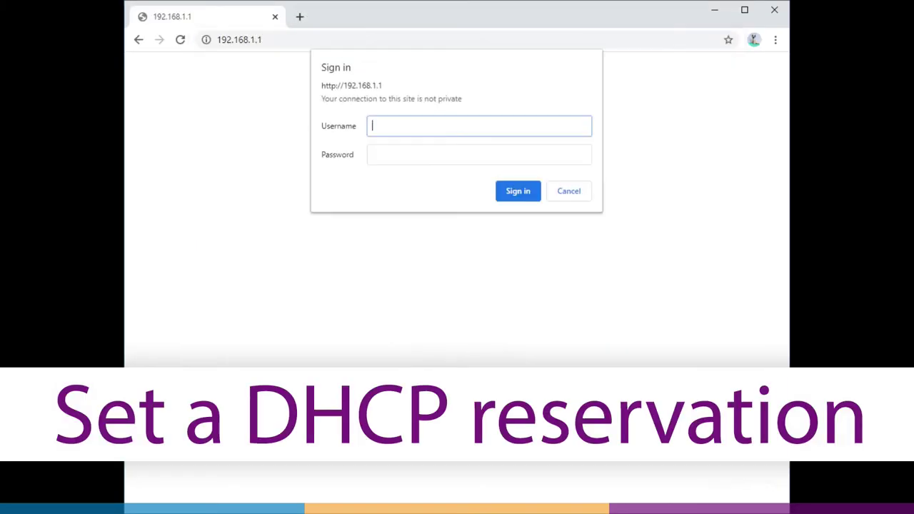
text(admin)
key(Tab)
text(admin)
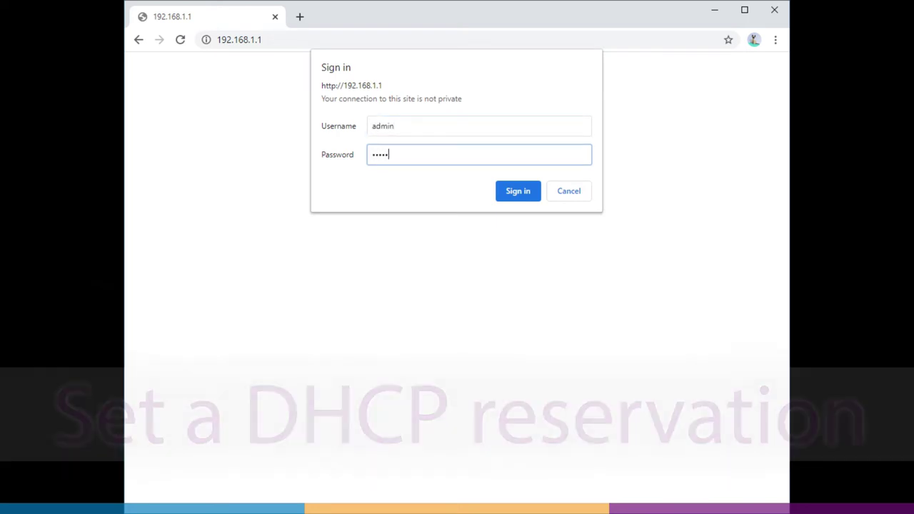
key(Return)
click(262, 337)
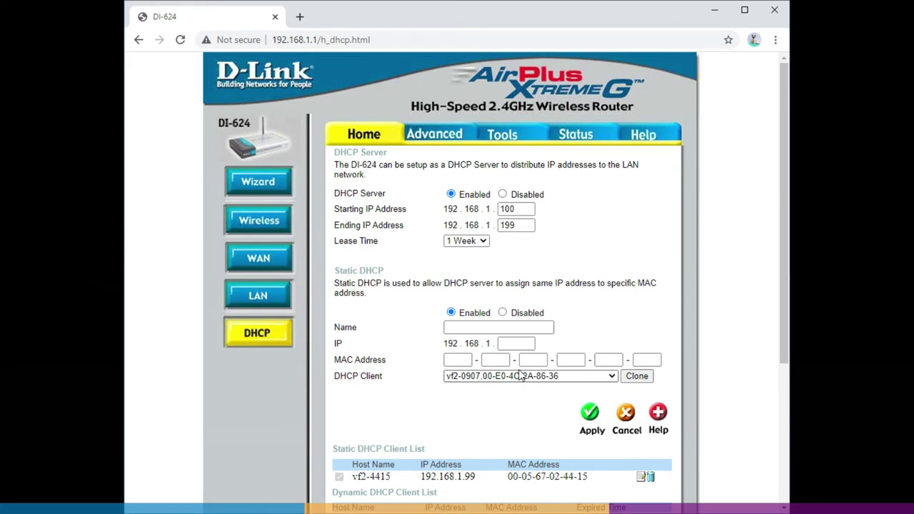
- Reserve 192.168.1.102 for DHCP client vf2-0907 by cloning it into the static DHCP list and applying
click(612, 376)
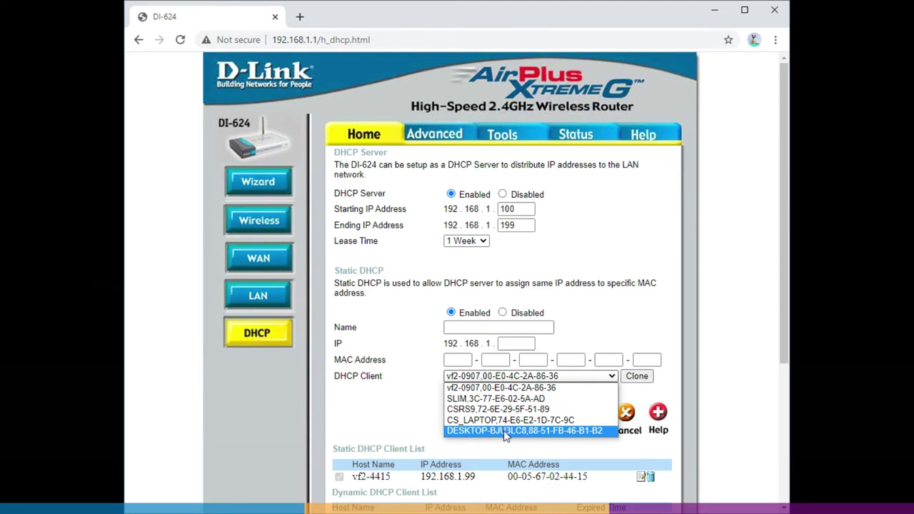
click(510, 388)
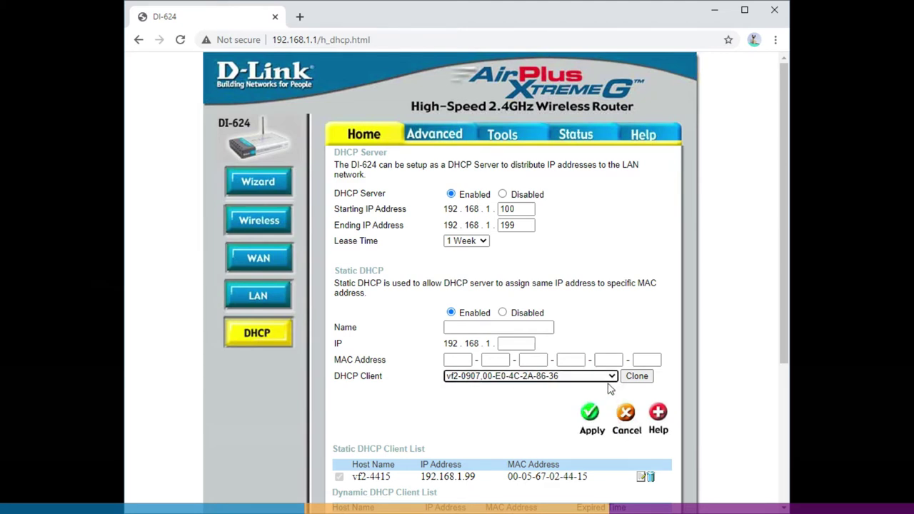
click(637, 376)
click(590, 413)
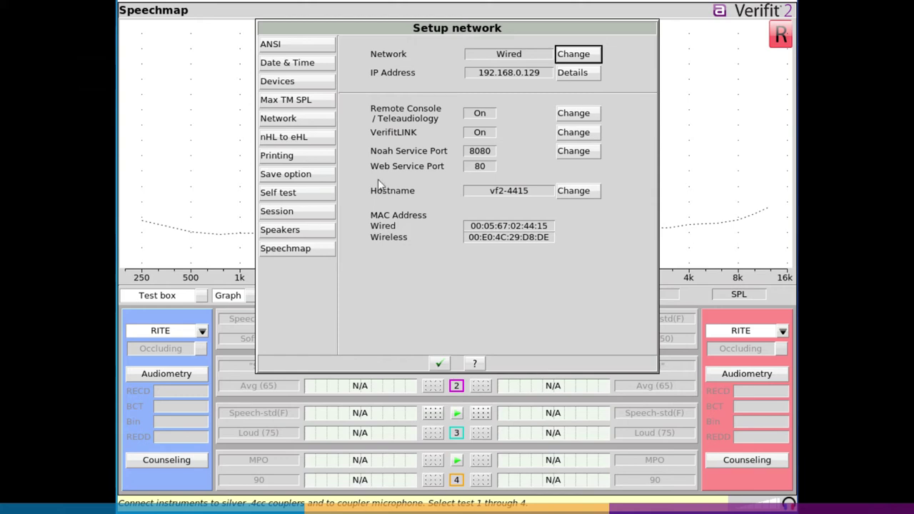
- Test the wired connection at 192.168.0.129, then turn off automatic DHCP addressing
click(573, 60)
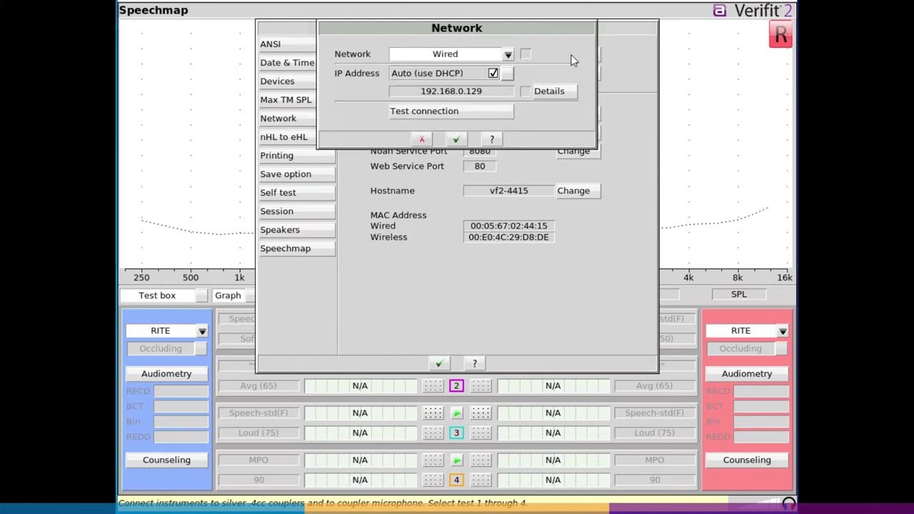
click(486, 114)
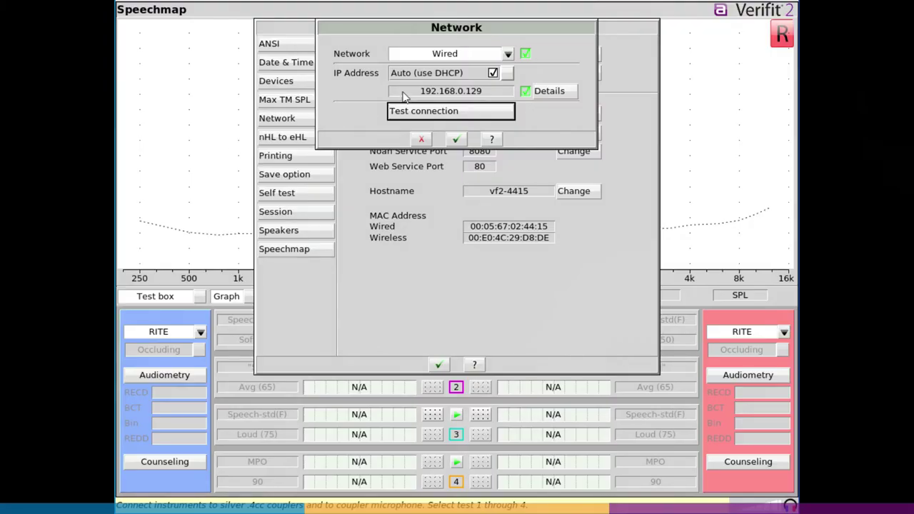
click(508, 72)
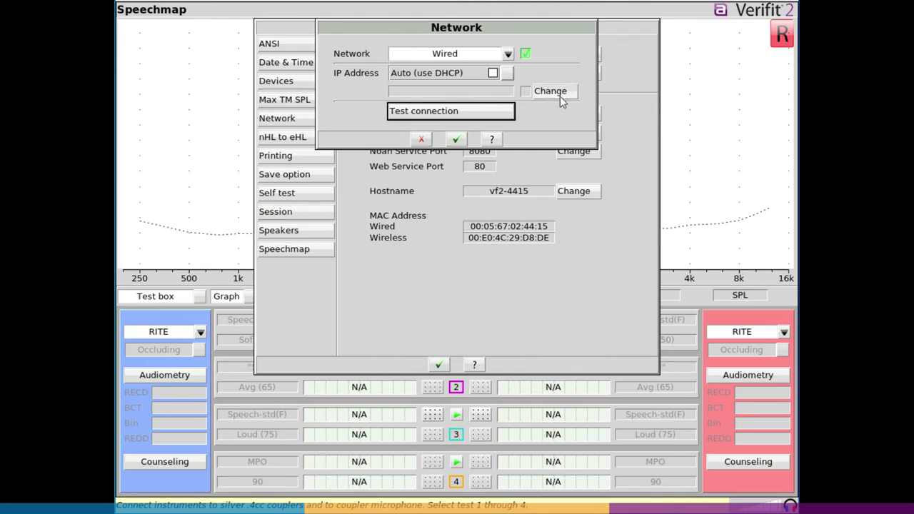
- Set the static IP address to 172.16.52.63
key(Return)
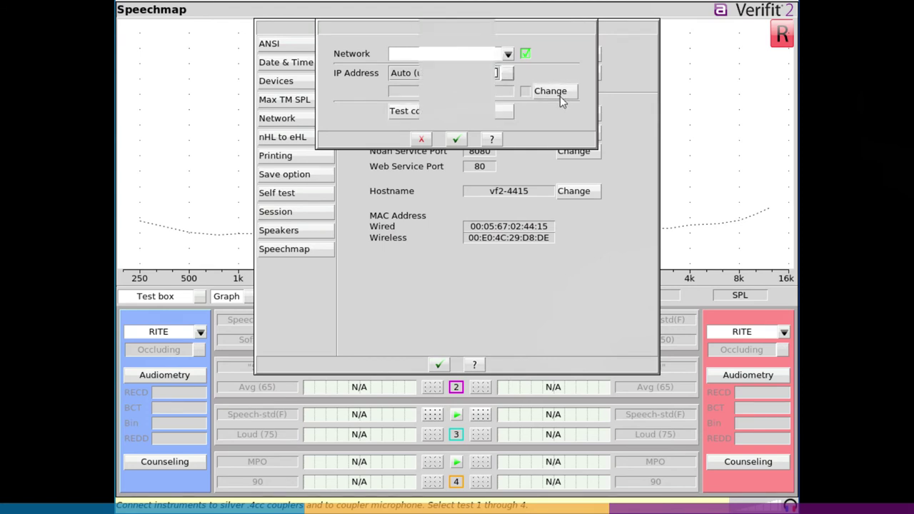
click(560, 96)
click(455, 73)
scroll(443, 122, down, 15)
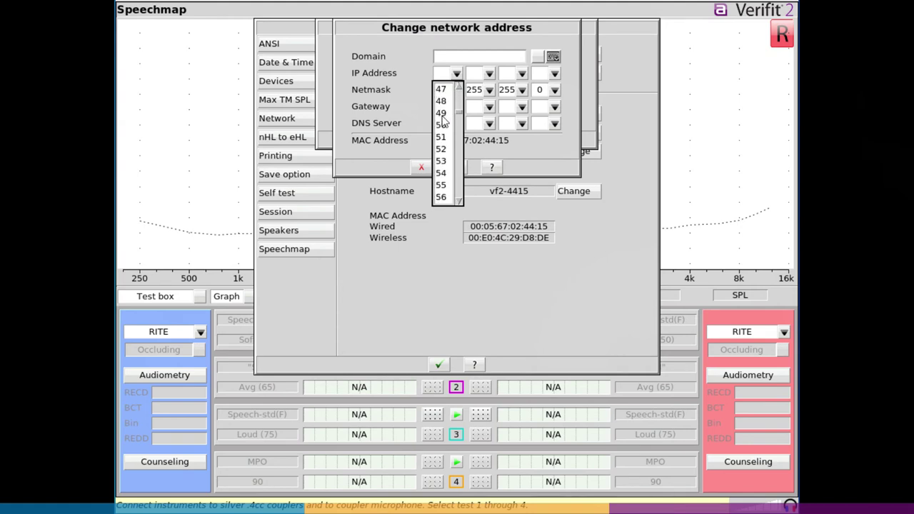
scroll(443, 121, down, 20)
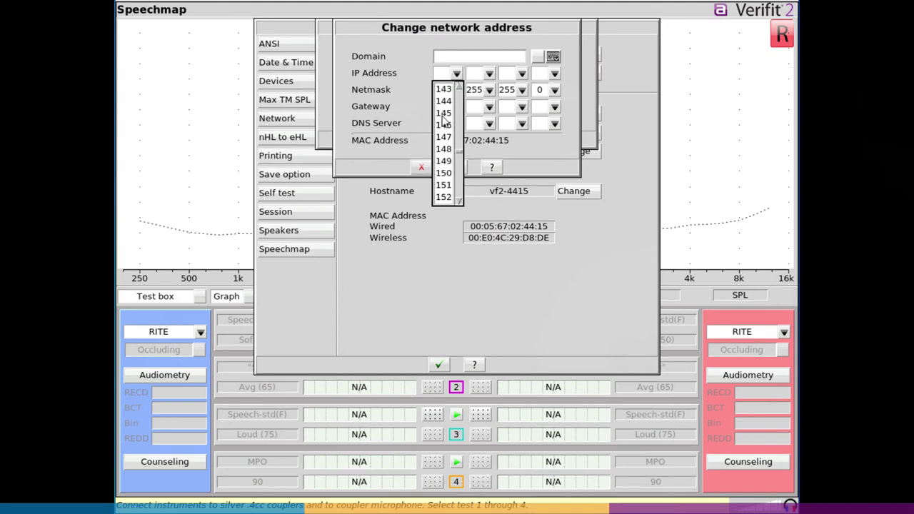
scroll(442, 121, down, 8)
click(444, 148)
click(489, 74)
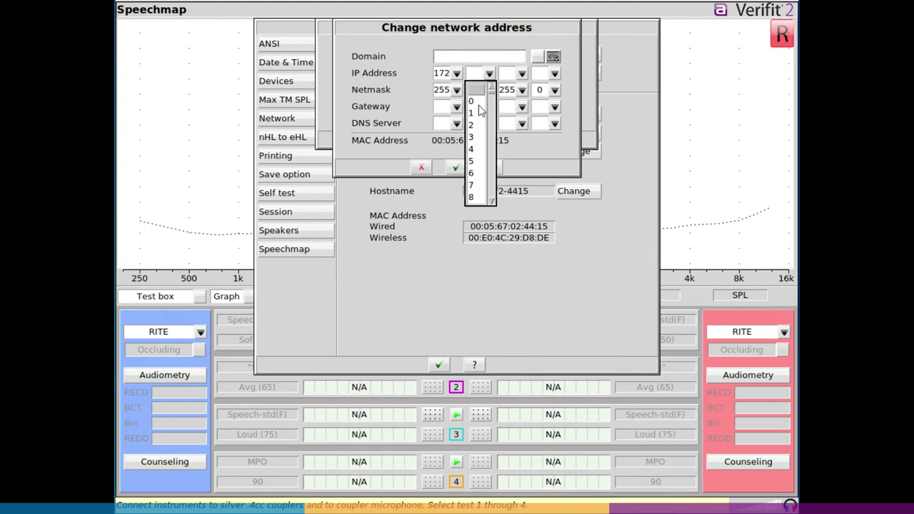
text(16)
key(Tab)
text(52)
key(Tab)
text(63)
- Set the netmask's third octet to 0, giving 255.255.0.0
click(523, 90)
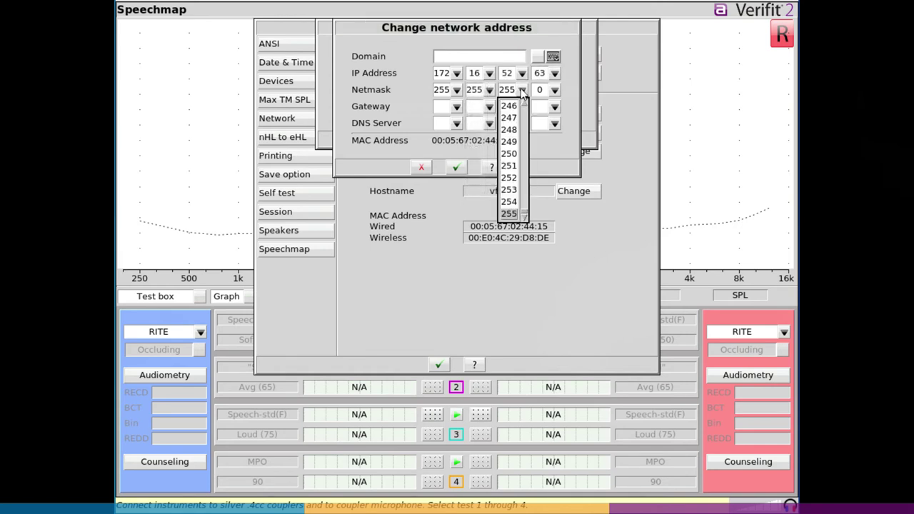
scroll(515, 121, up, 20)
scroll(515, 121, up, 15)
click(507, 105)
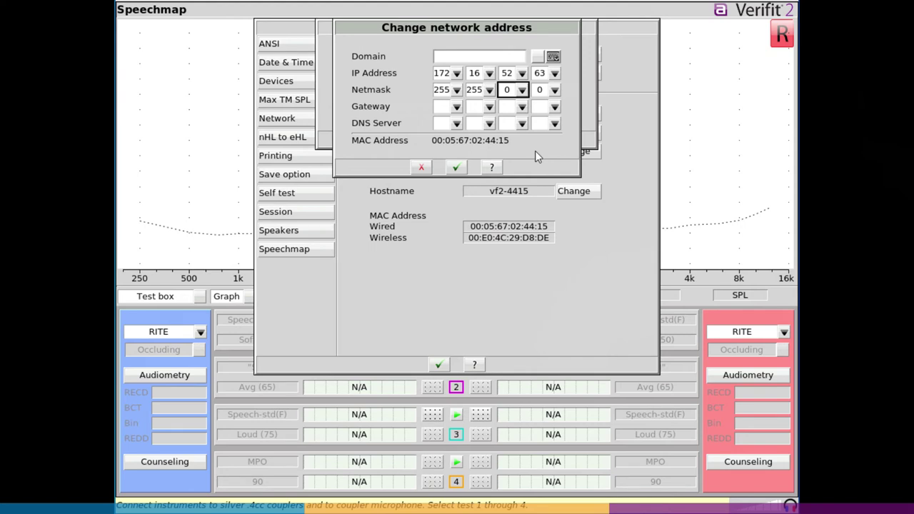
- Set the gateway to 172.16.52.1 and confirm the new static address
click(456, 106)
scroll(444, 175, down, 20)
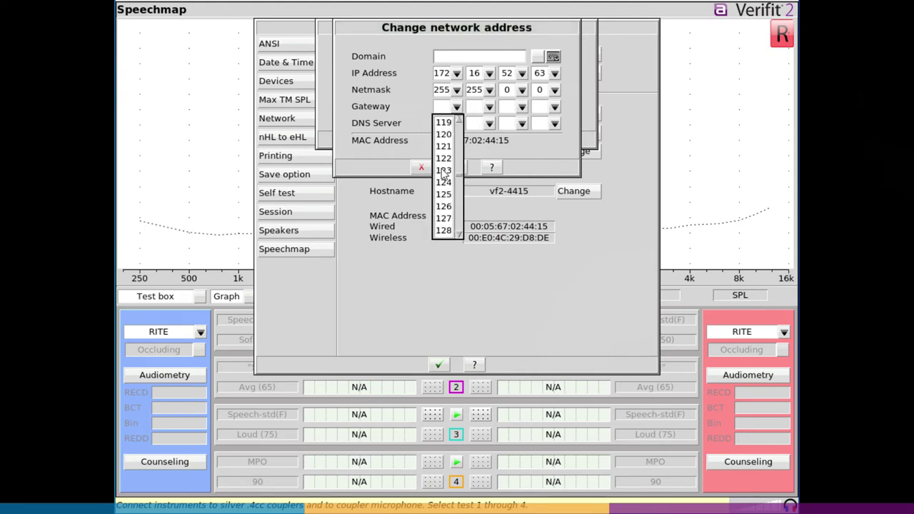
scroll(444, 175, down, 15)
click(443, 183)
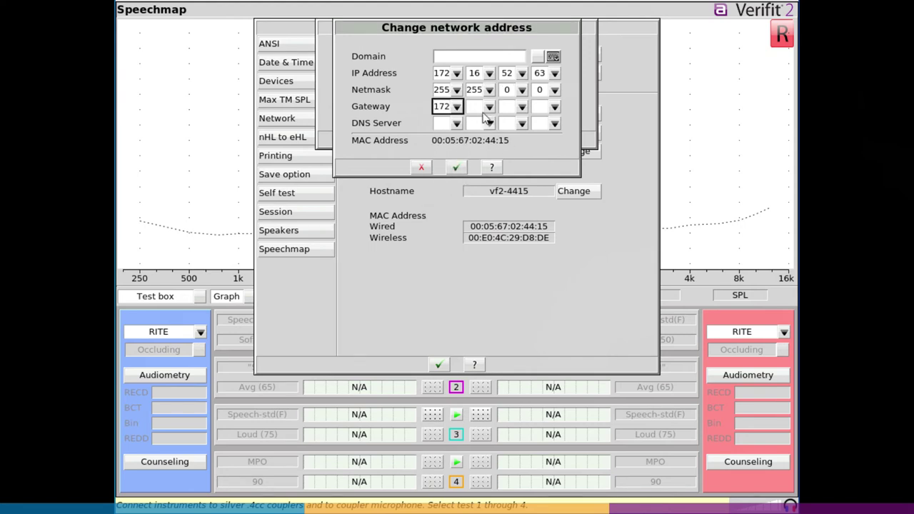
click(488, 107)
scroll(478, 163, down, 15)
scroll(478, 163, up, 8)
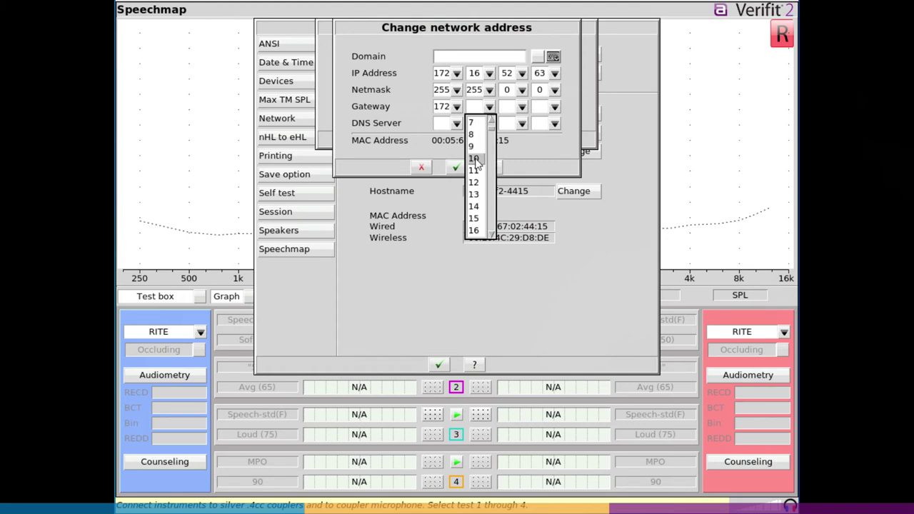
scroll(477, 163, down, 8)
click(475, 135)
click(522, 107)
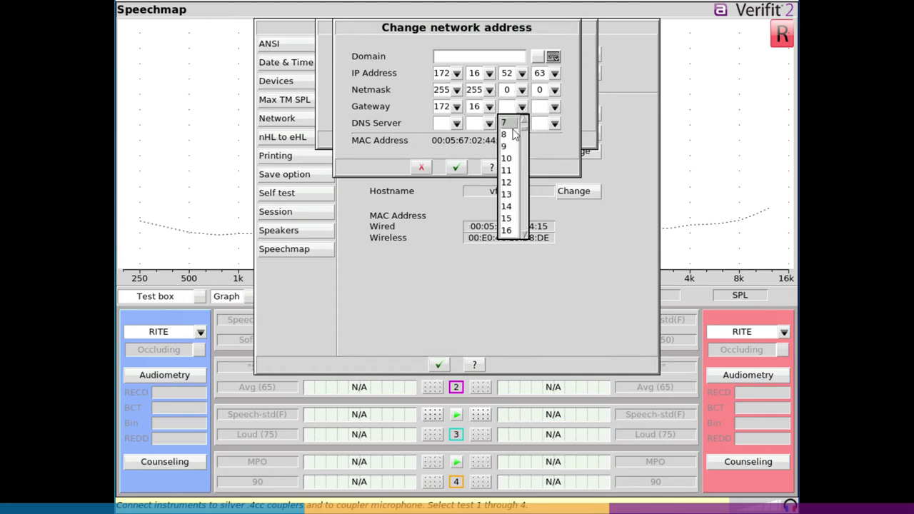
scroll(513, 143, down, 13)
click(508, 182)
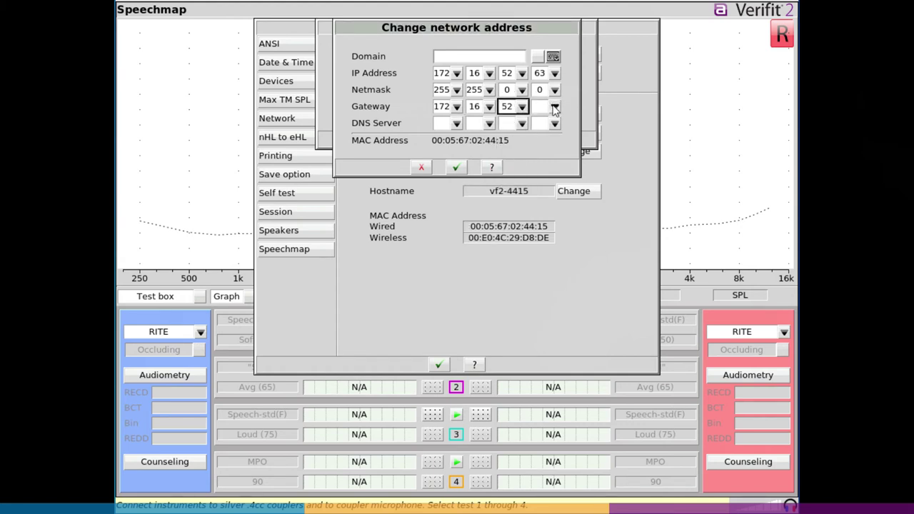
click(555, 107)
click(539, 147)
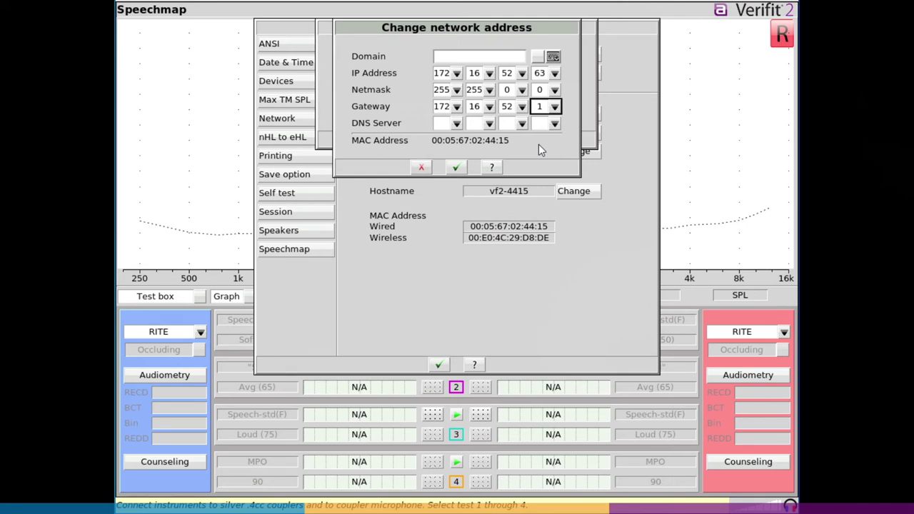
click(457, 167)
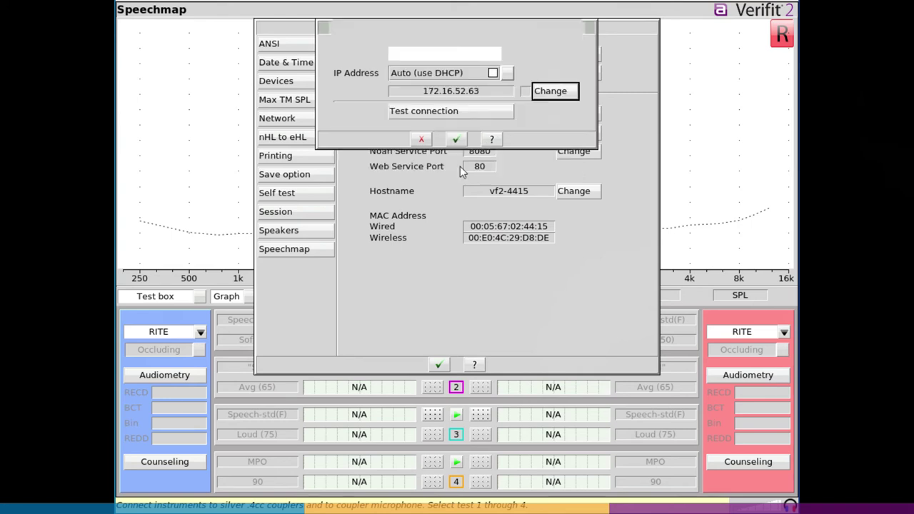
- Test the wired connection using static address 172.16.52.63
click(468, 112)
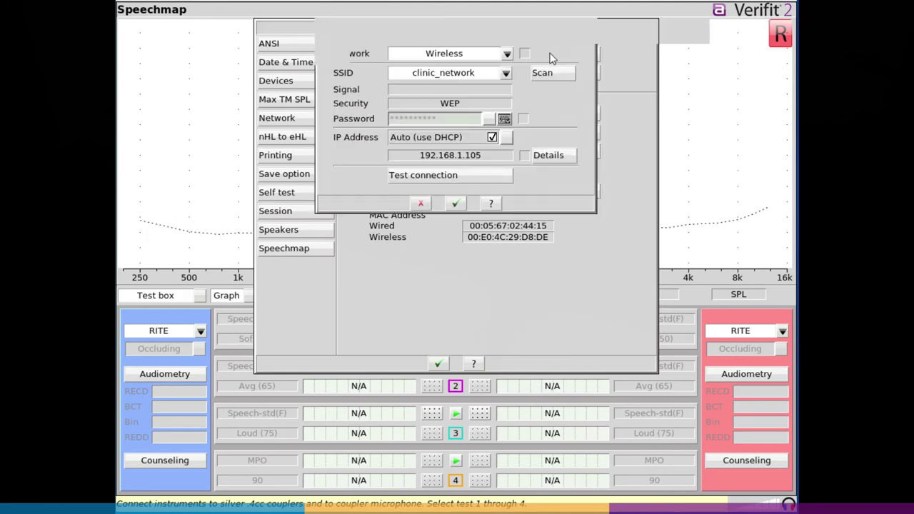
- Switch the Verifit 2 network to Wired with Auto (use DHCP) turned off
click(506, 54)
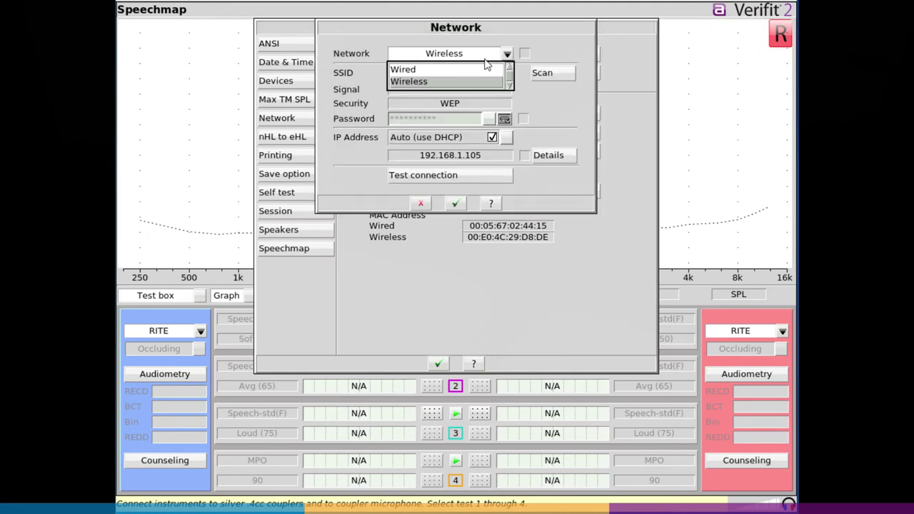
click(442, 70)
click(492, 73)
click(548, 91)
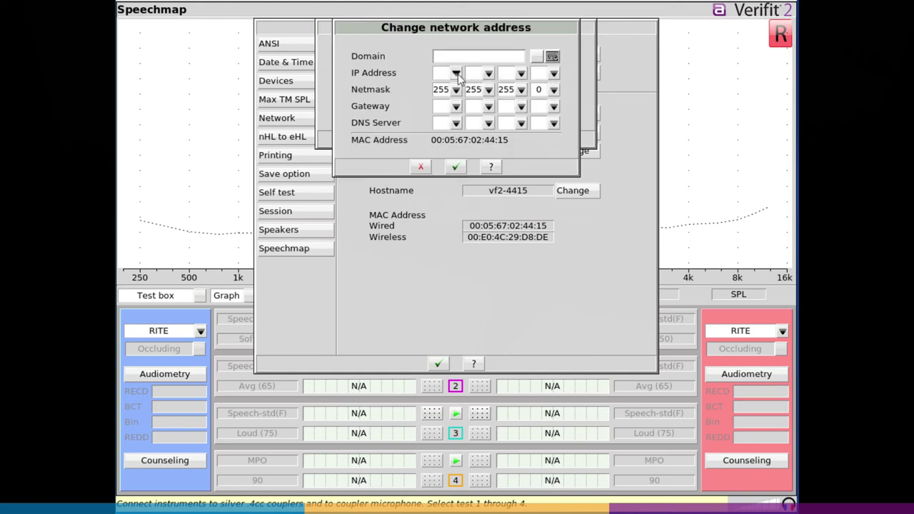
- Set the wired IP address to 192.168.1.1
click(456, 73)
scroll(440, 139, down, 20)
scroll(440, 143, down, 20)
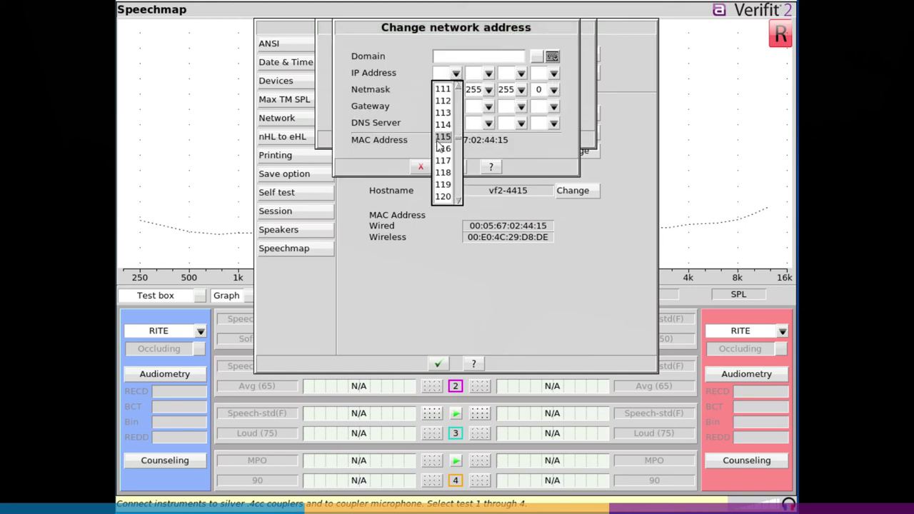
scroll(442, 158, down, 3)
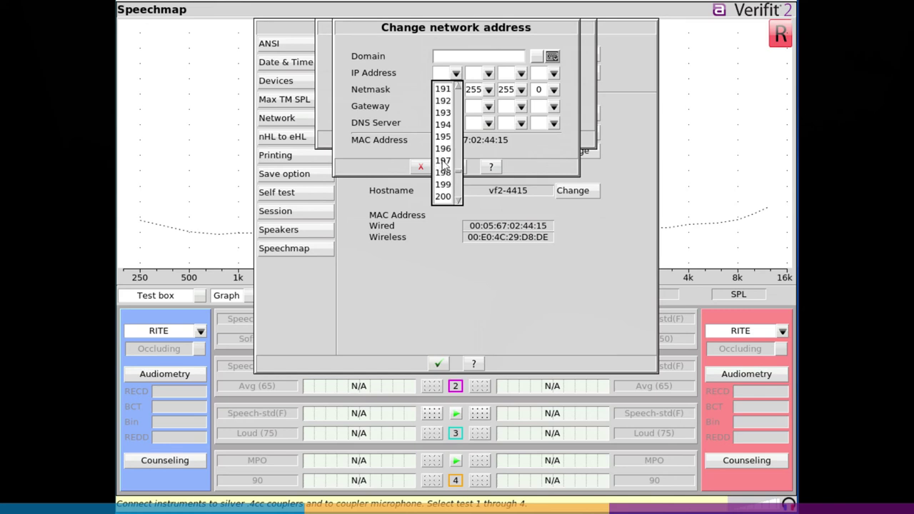
click(445, 101)
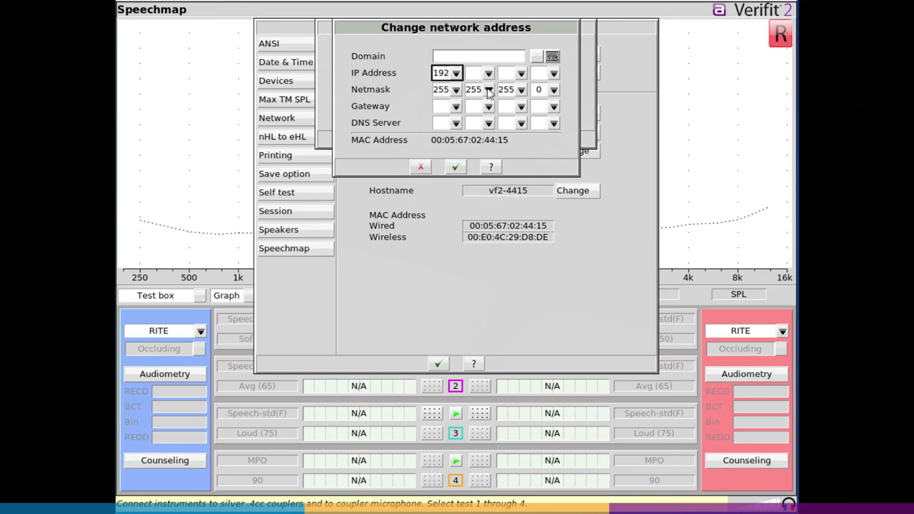
click(489, 73)
scroll(481, 127, down, 7)
scroll(481, 126, down, 20)
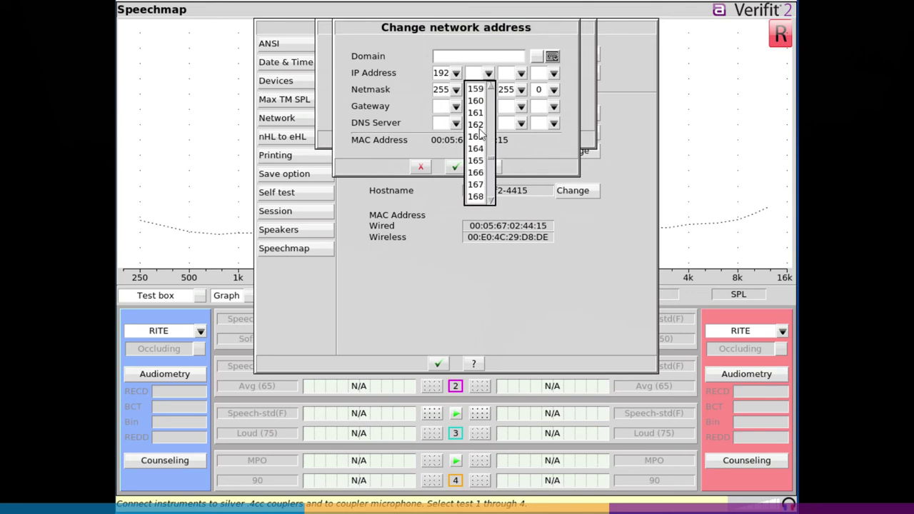
click(476, 197)
click(521, 72)
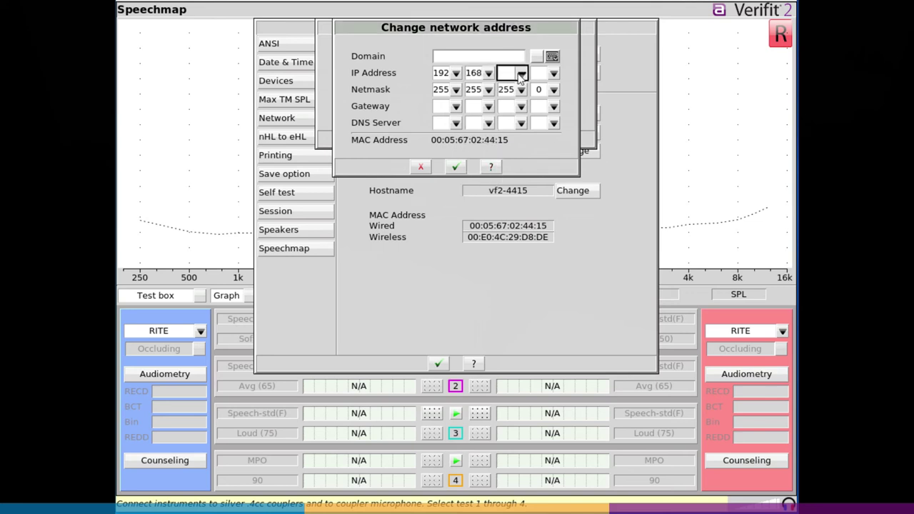
click(515, 104)
click(553, 74)
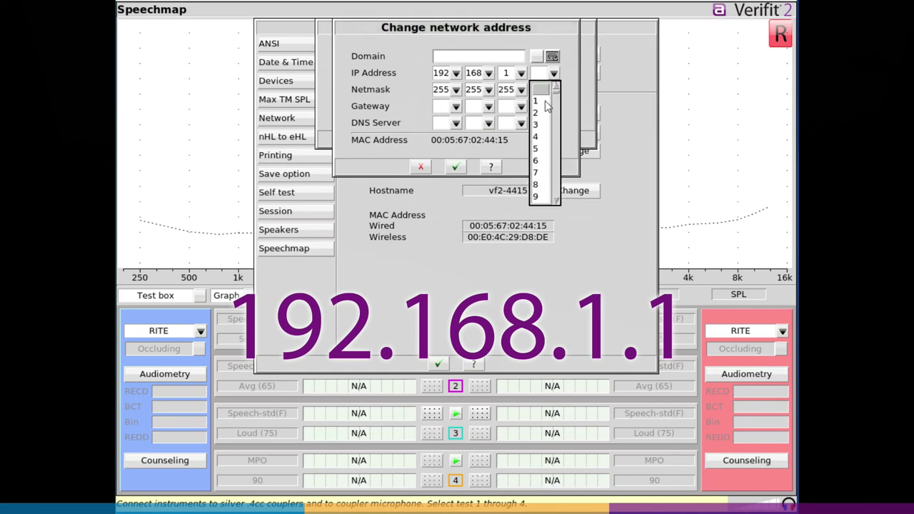
click(547, 105)
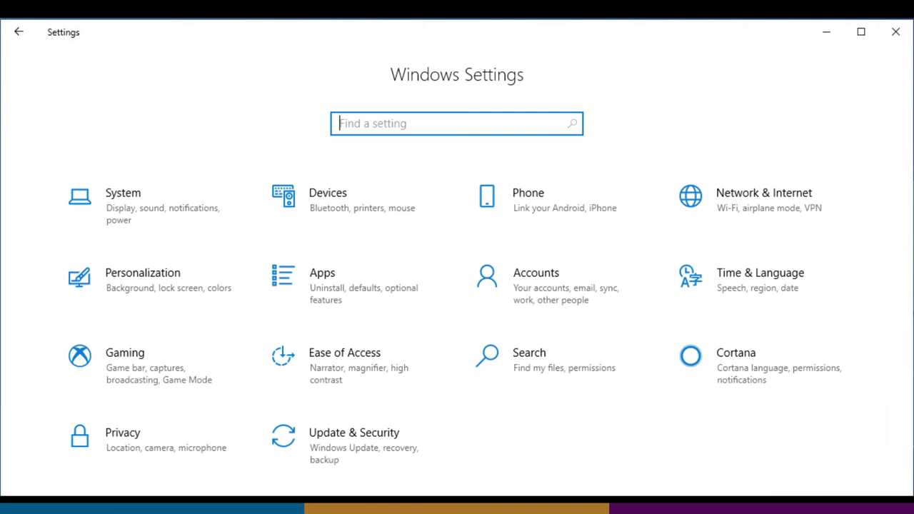
- Open the Ethernet adapter's Properties via Change adapter options and select Internet Protocol Version 4 (TCP/IPv4)
click(741, 209)
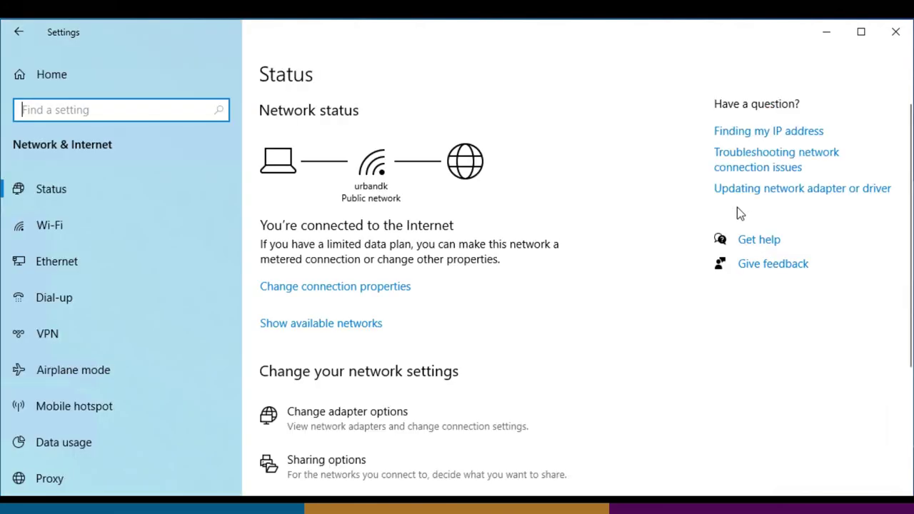
click(72, 266)
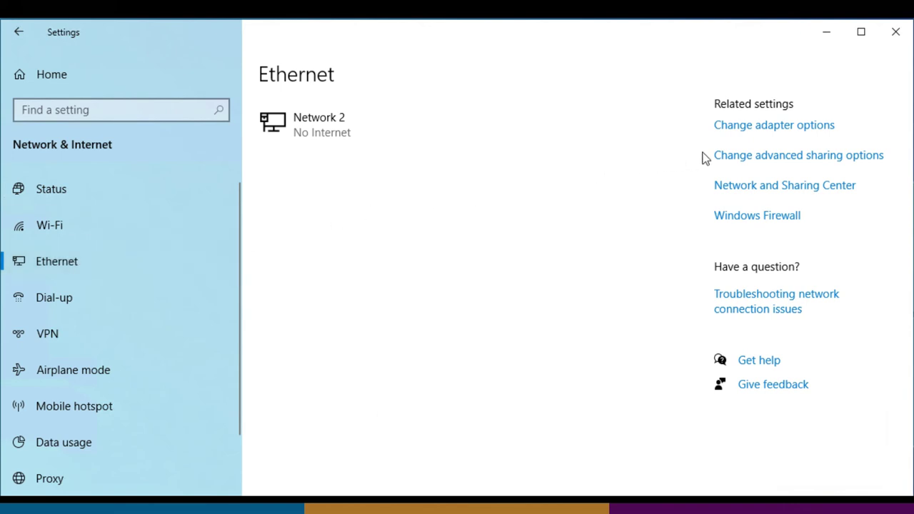
click(762, 127)
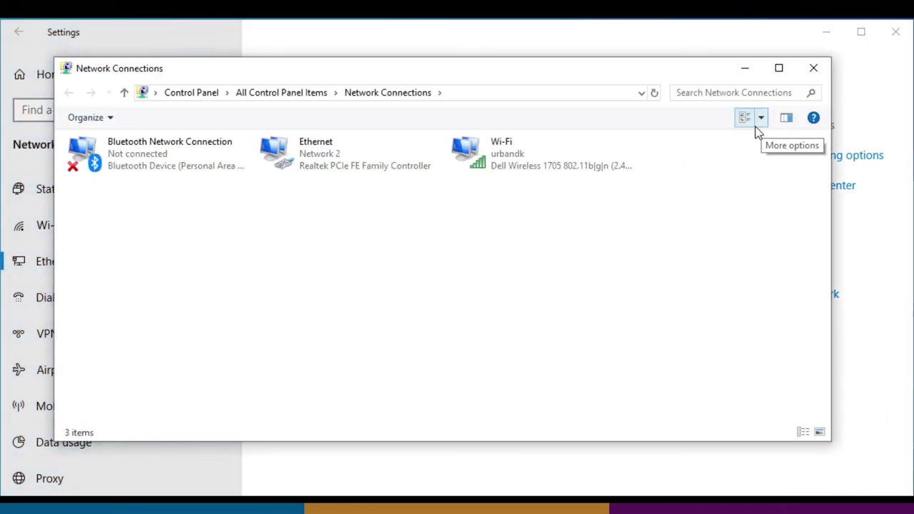
right_click(310, 157)
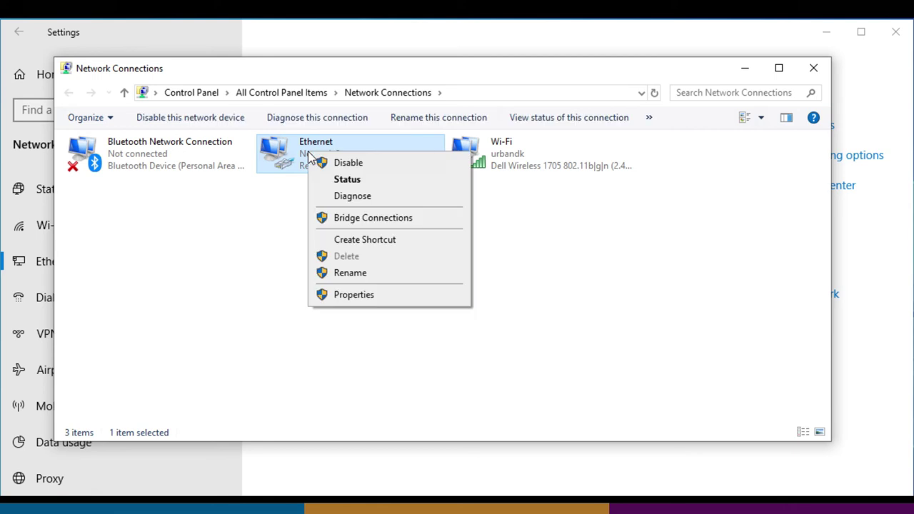
click(355, 295)
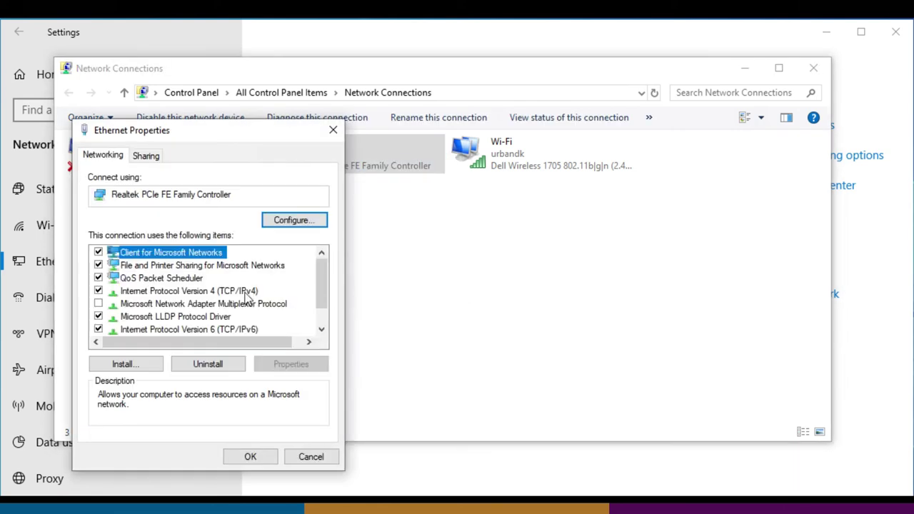
click(215, 291)
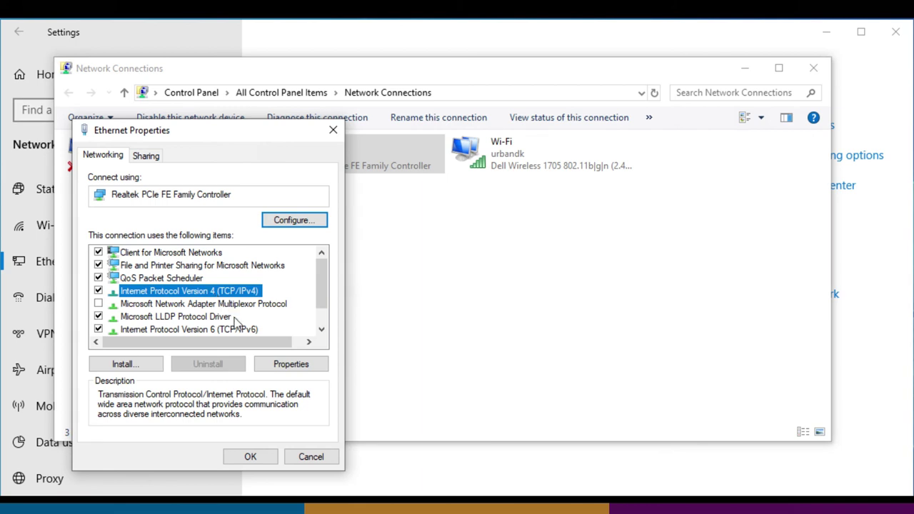
- Give the PC's Ethernet IPv4 the static address 192.168.1.2 with subnet mask 255.255.255.0
click(289, 365)
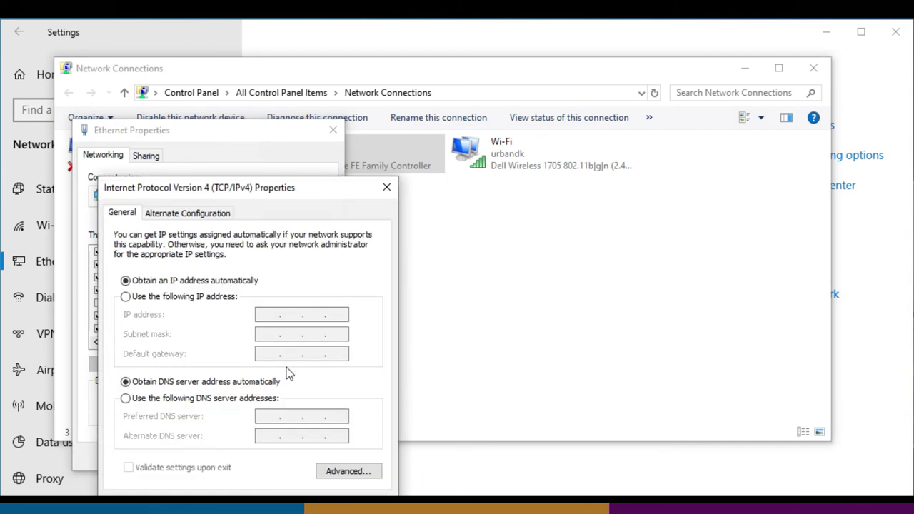
click(133, 297)
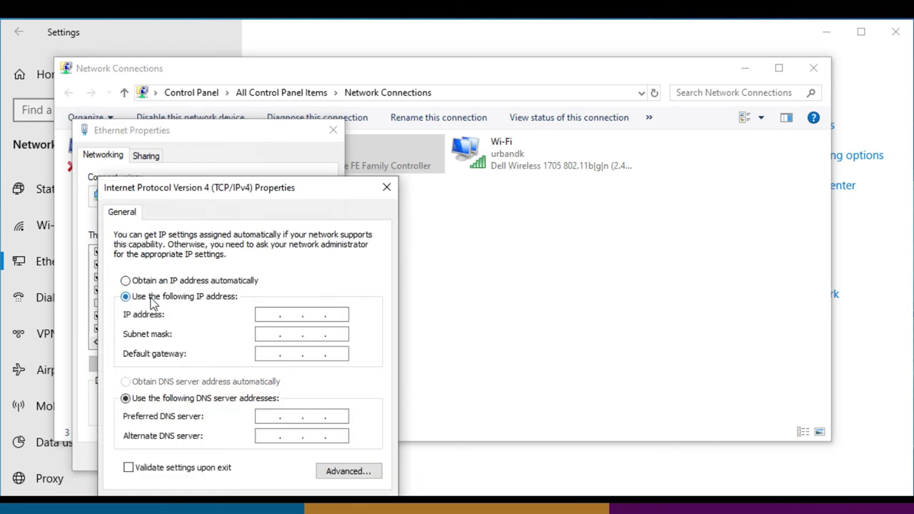
click(268, 314)
text(192 . 168 . 1 . 2)
key(Tab)
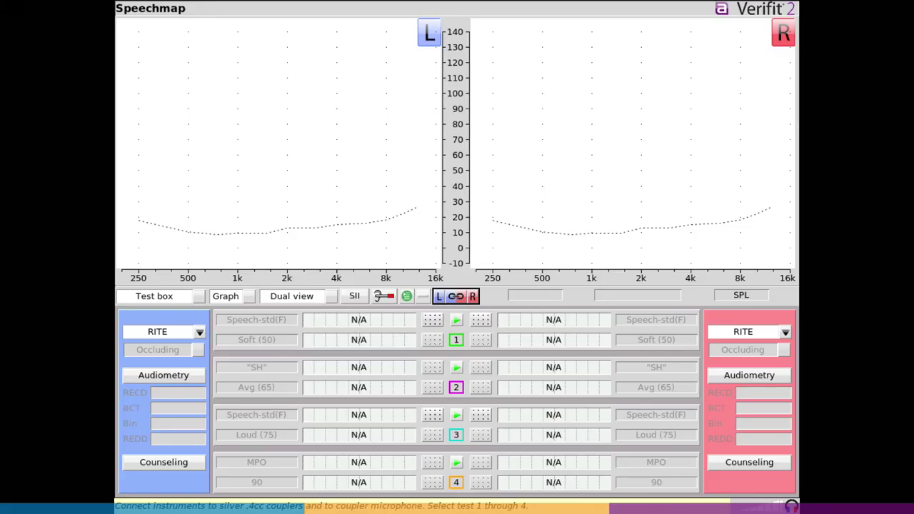
- Open the Verifit 2 main menu to check the network address 192.168.1.1
key(Escape)
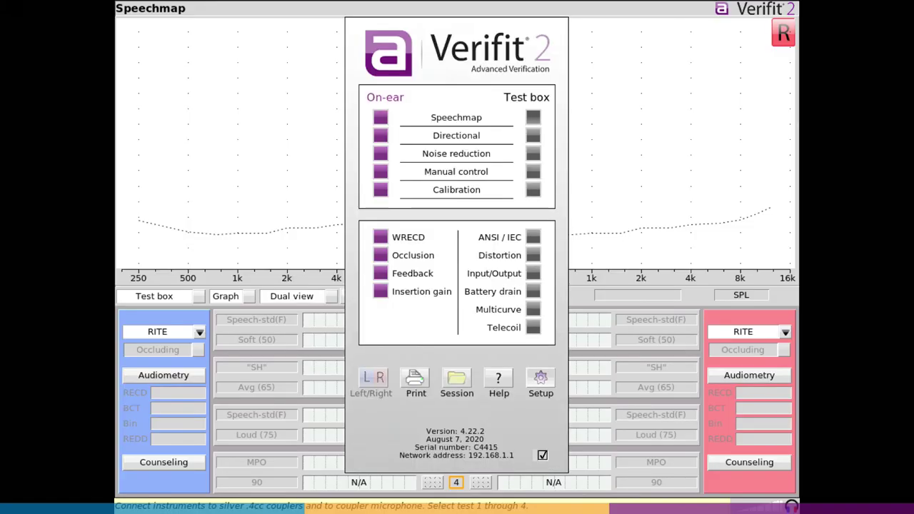